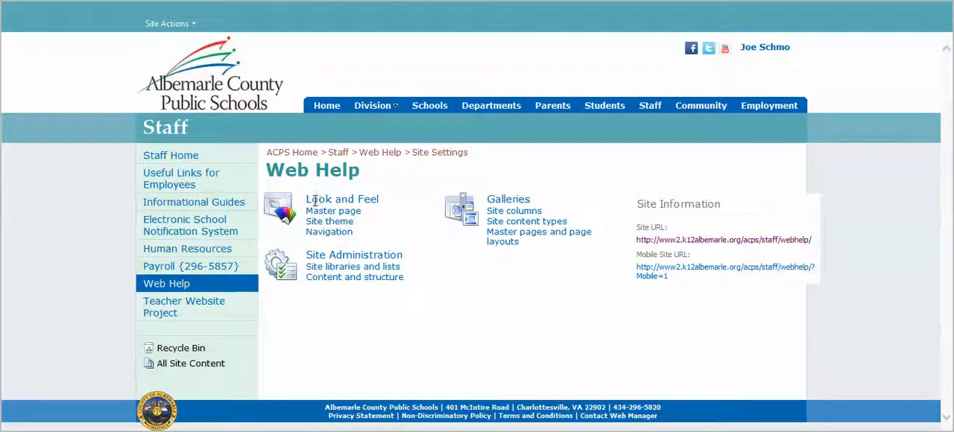
# Open the Web Help site's navigation settings and examine the global, current navigation, sorting and navigation editing options
pyautogui.click(319, 236)
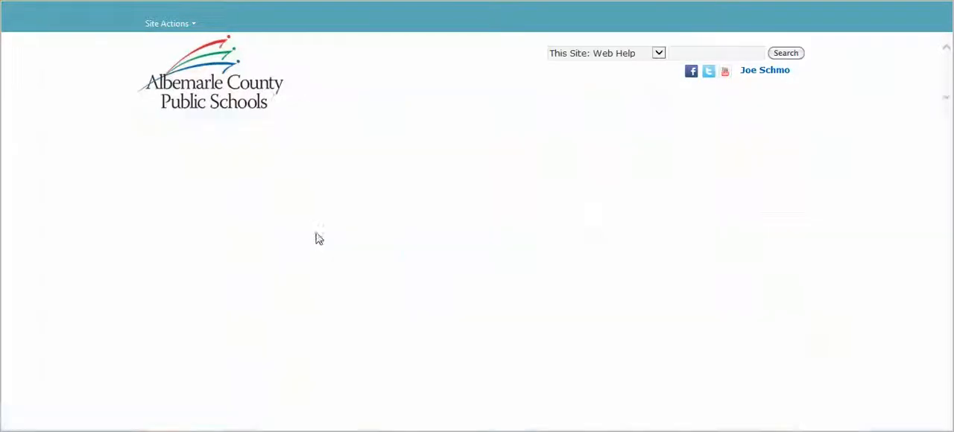
pyautogui.moveTo(950, 120); pyautogui.dragTo(932, 135)
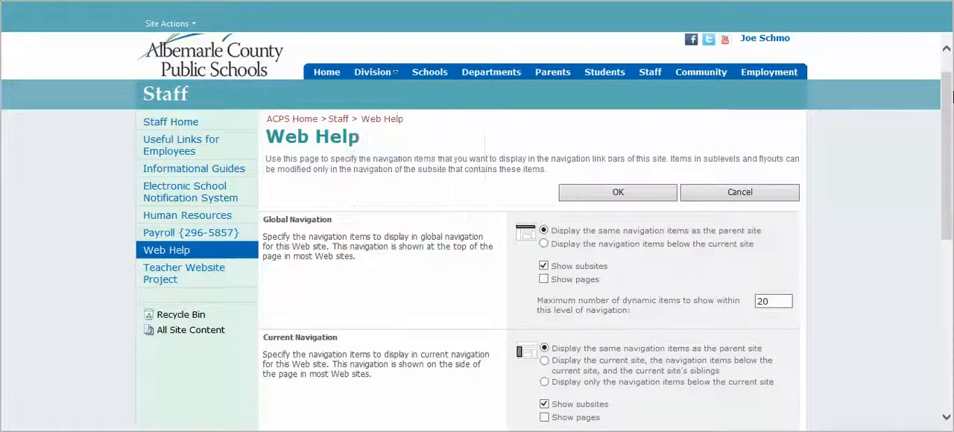
pyautogui.moveTo(950, 97); pyautogui.dragTo(951, 218)
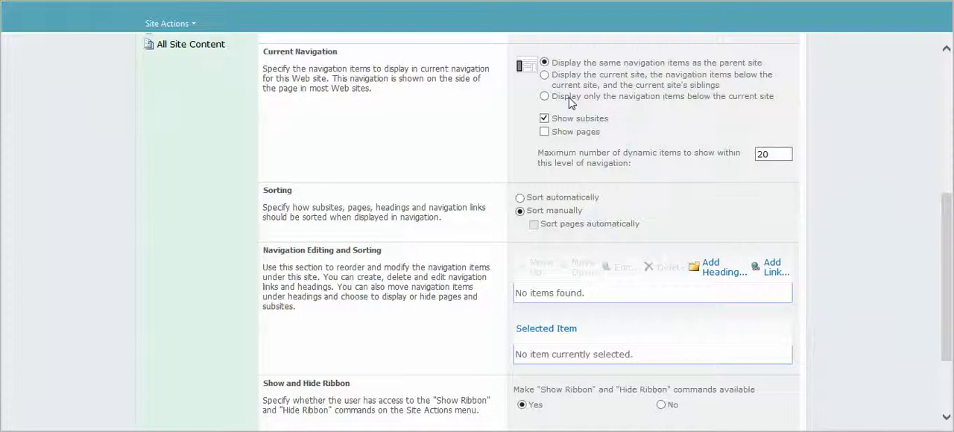
pyautogui.moveTo(949, 226)
pyautogui.mouseDown()
pyautogui.moveTo(913, 98)
pyautogui.moveTo(938, 240)
pyautogui.moveTo(930, 227)
pyautogui.mouseUp()
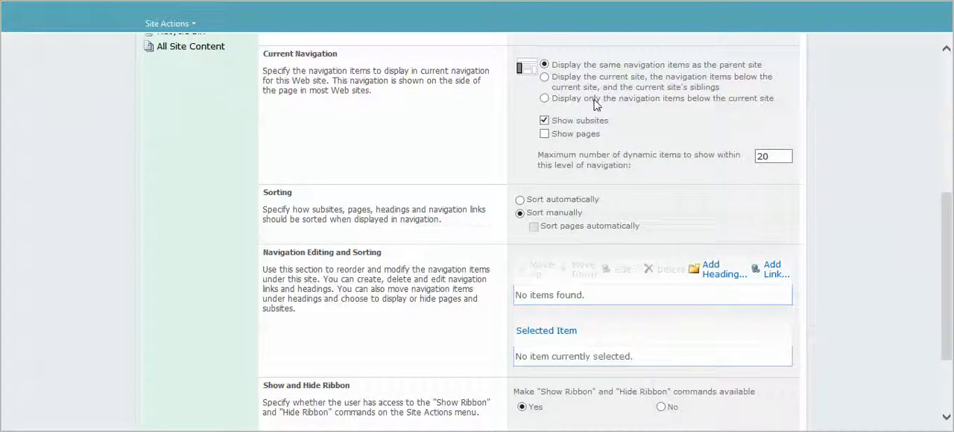
pyautogui.moveTo(951, 286); pyautogui.dragTo(937, 264)
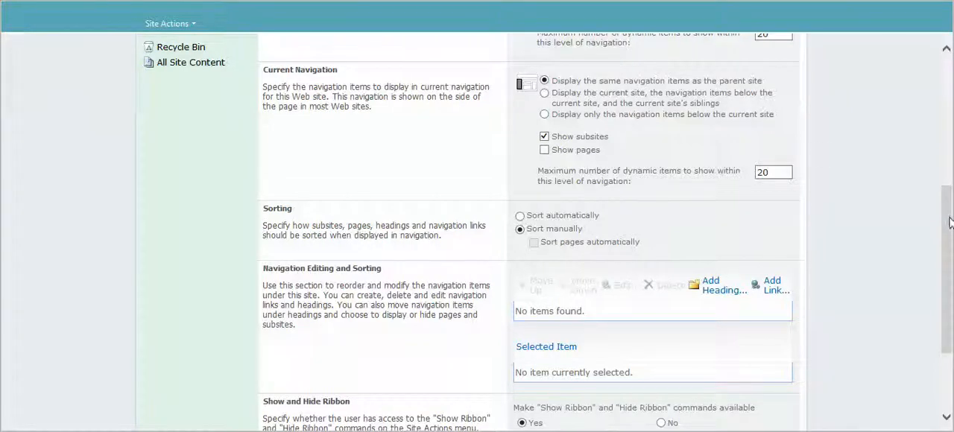
pyautogui.moveTo(950, 223); pyautogui.dragTo(951, 262)
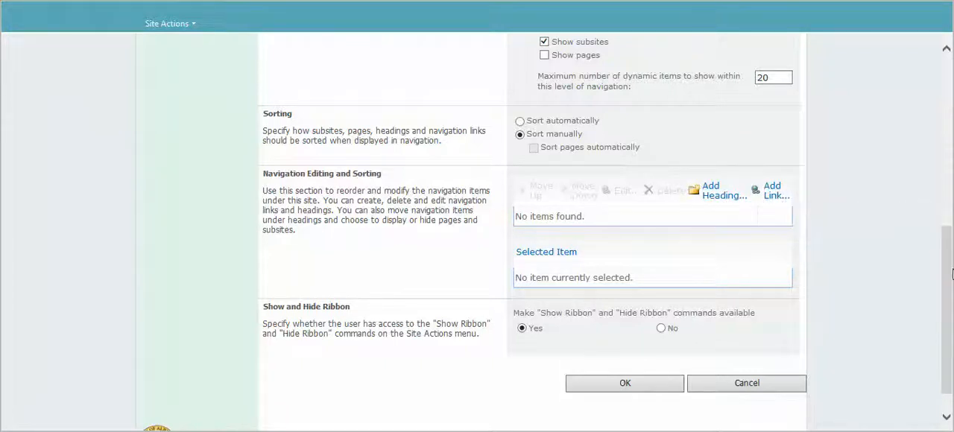
pyautogui.moveTo(947, 278); pyautogui.dragTo(900, 144)
pyautogui.scroll(-5, 904, 306)
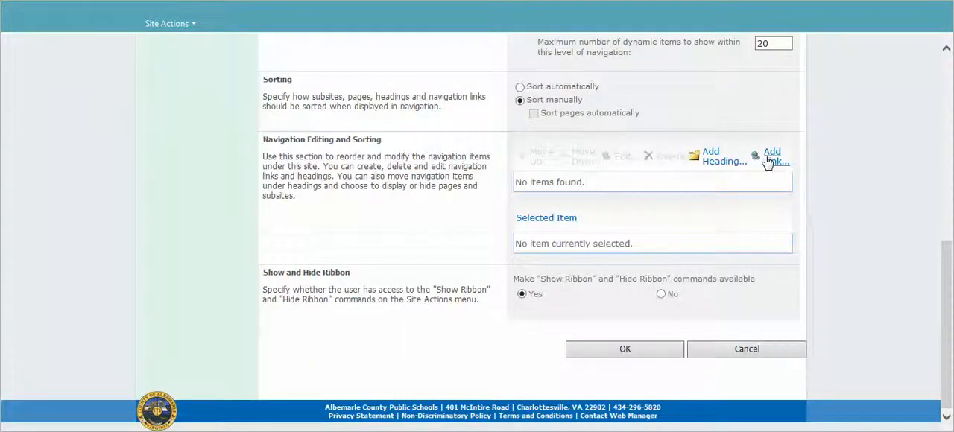
# Start a new navigation heading and link its URL to the add-announcement page in the Web Help Pages library
pyautogui.click(721, 161)
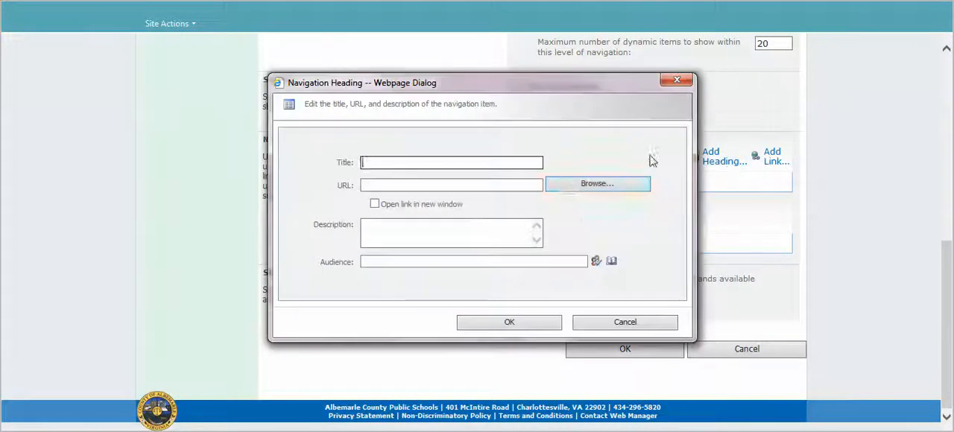
pyautogui.click(569, 186)
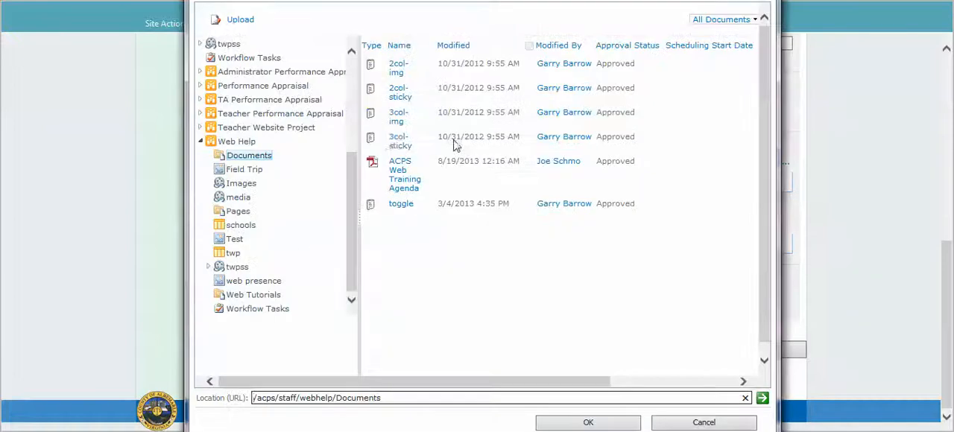
pyautogui.click(238, 211)
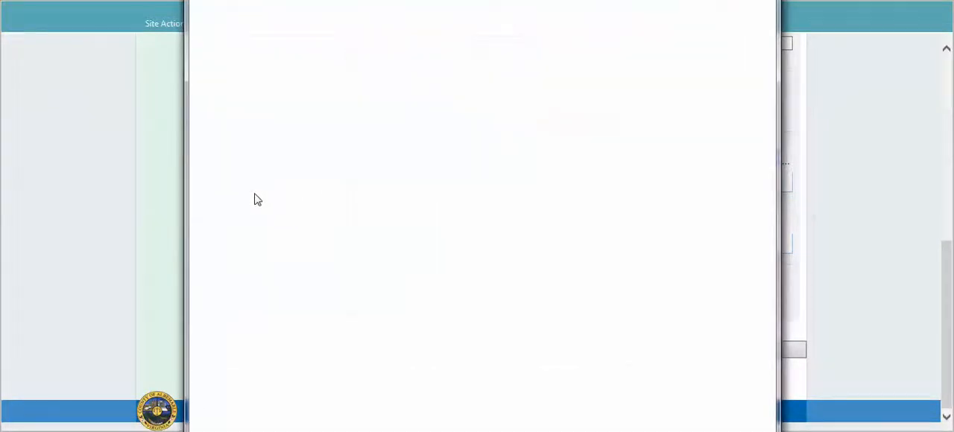
pyautogui.click(513, 71)
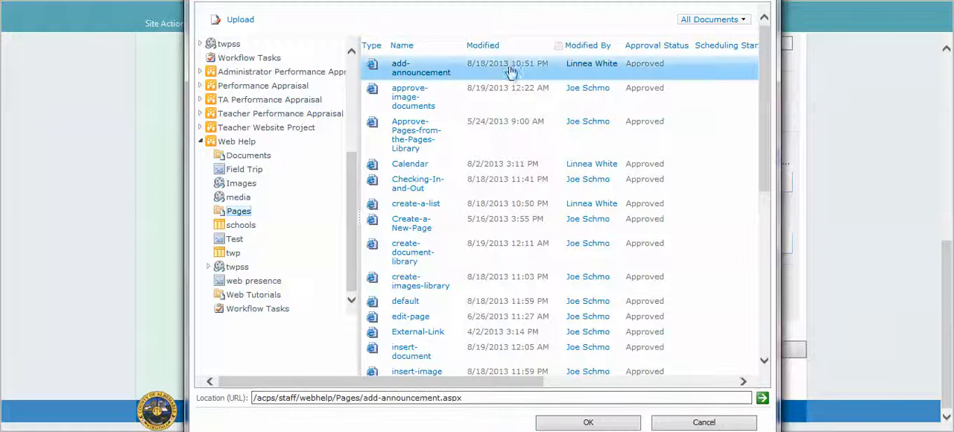
pyautogui.click(589, 422)
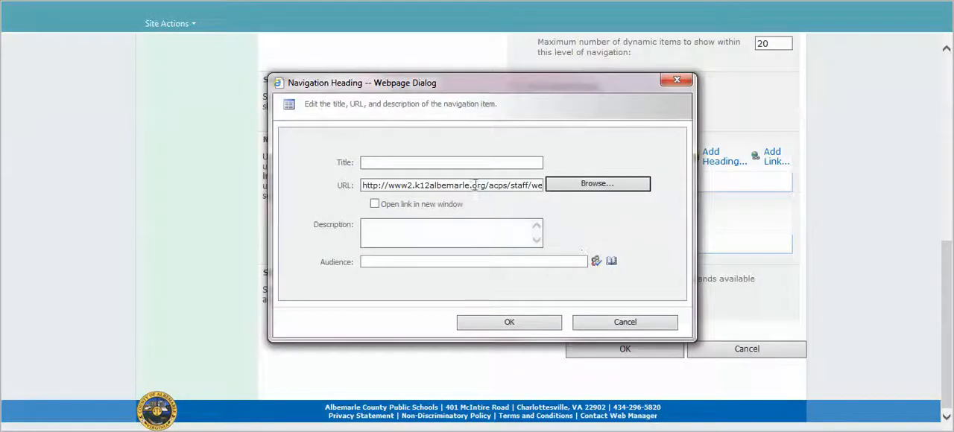
# Title the new heading "Add an Annoucement", add it to the navigation items, and leave the settings without saving
pyautogui.click(460, 163)
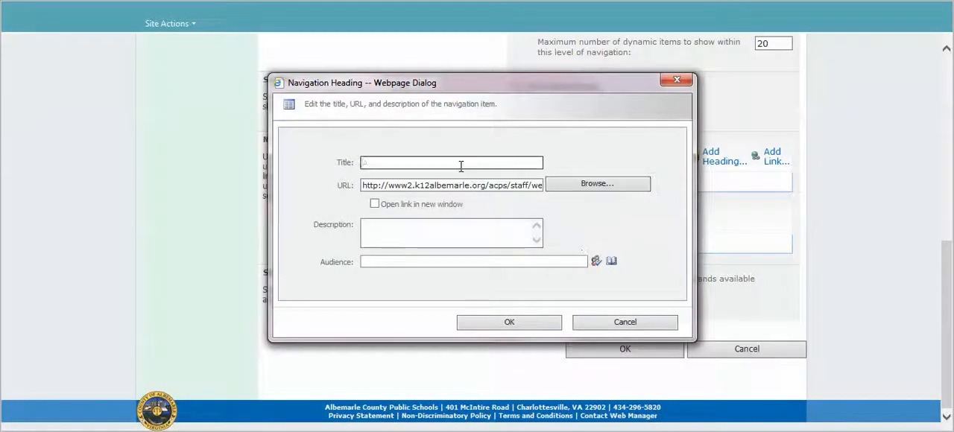
pyautogui.write('Add an A')
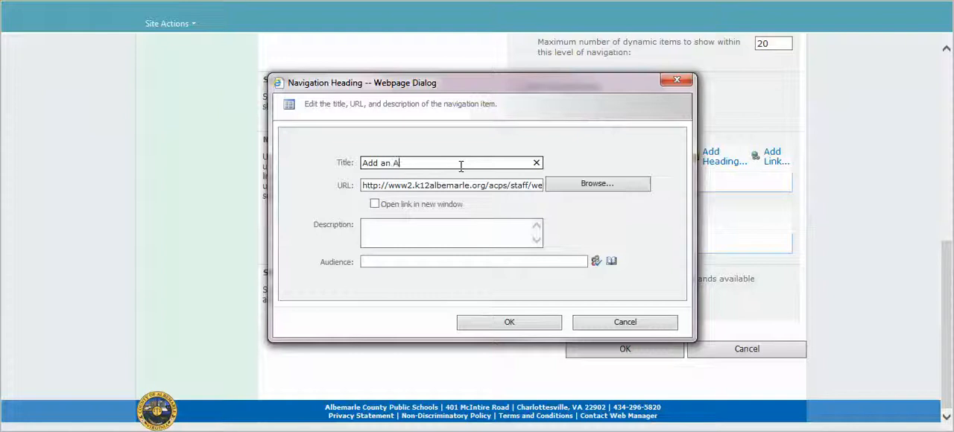
pyautogui.write('nnoucement')
pyautogui.click(429, 208)
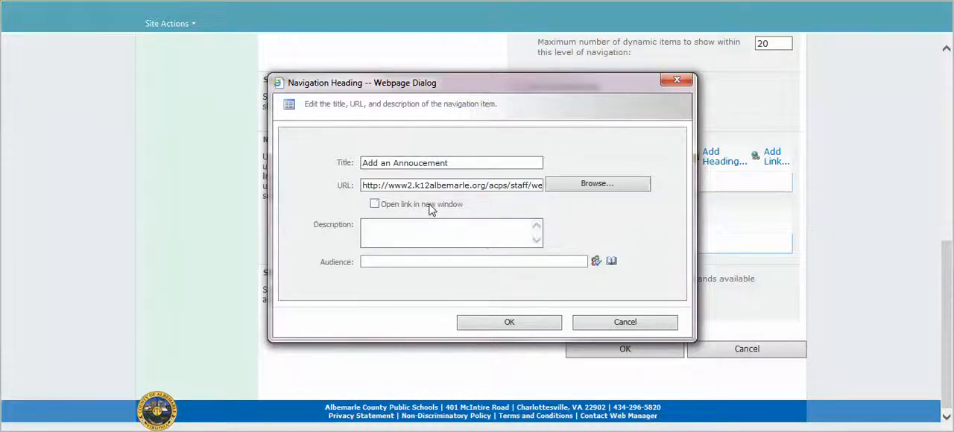
pyautogui.click(510, 326)
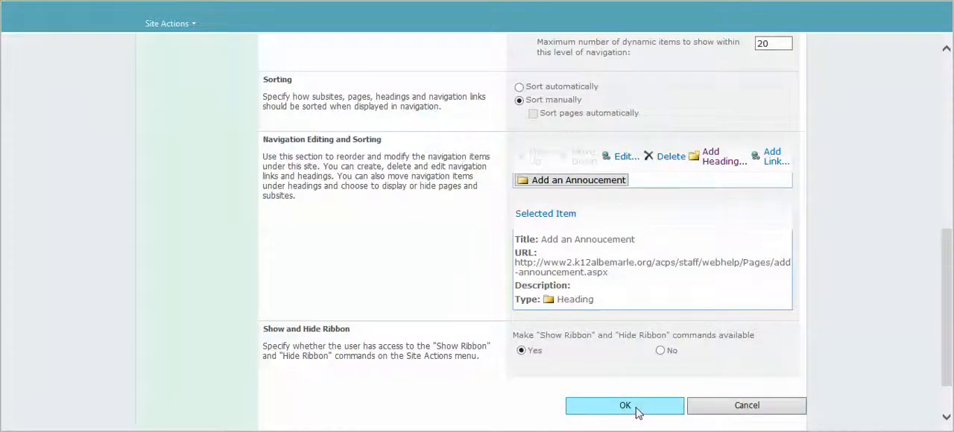
pyautogui.click(736, 411)
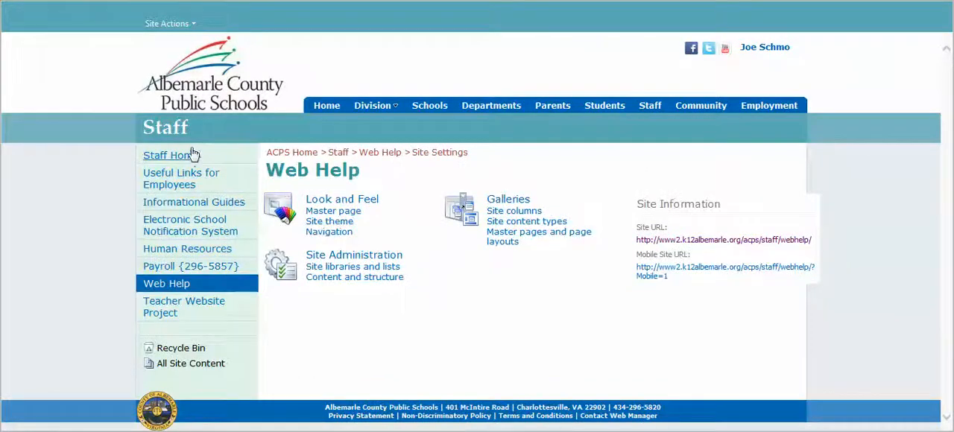
# Go to the Staff Home site and open its navigation settings
pyautogui.click(190, 156)
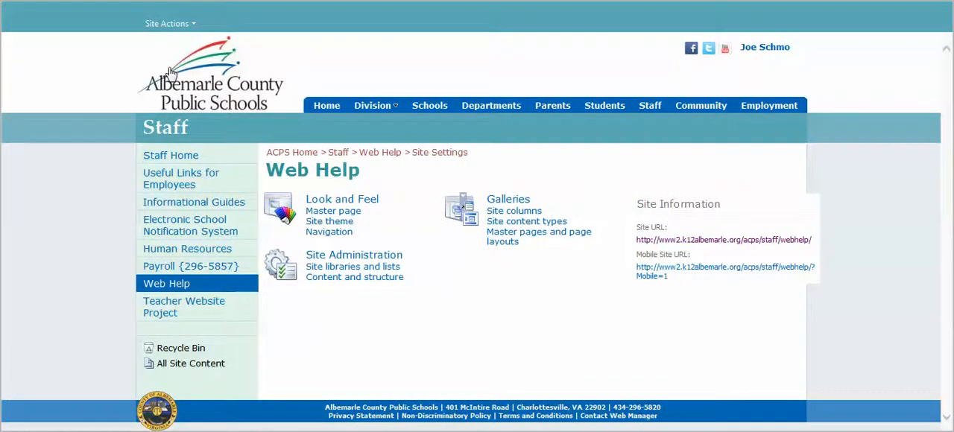
pyautogui.click(171, 24)
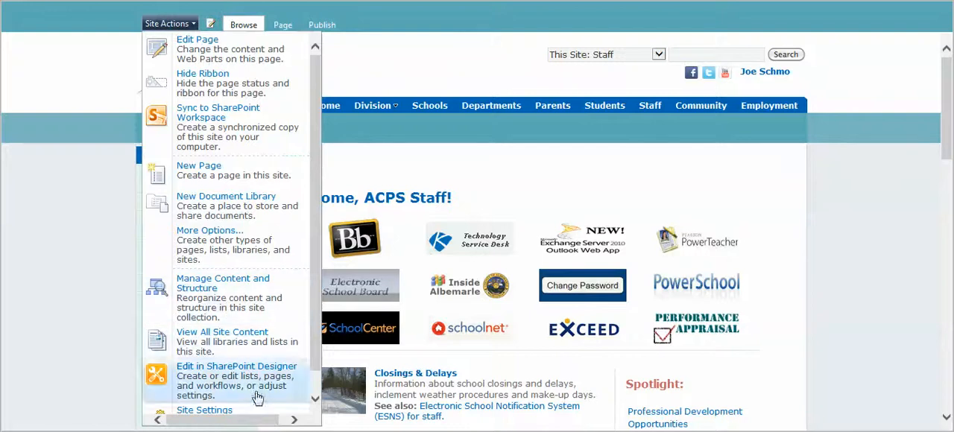
pyautogui.click(204, 410)
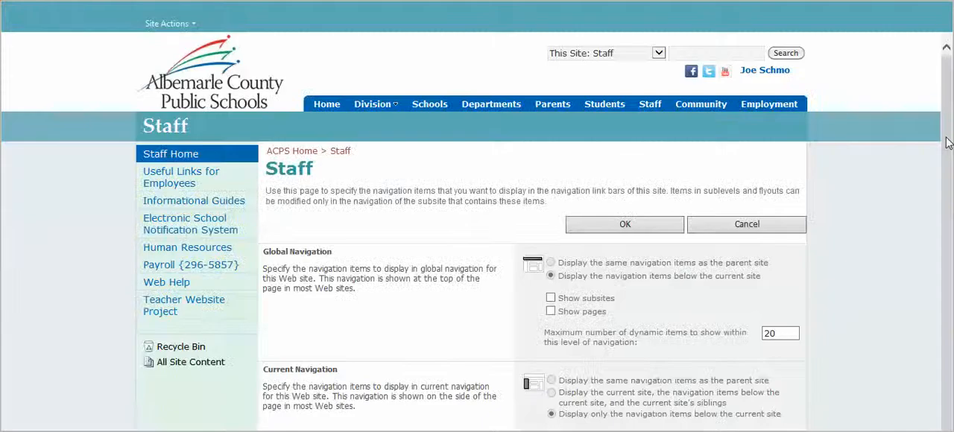
pyautogui.moveTo(950, 140); pyautogui.dragTo(905, 79)
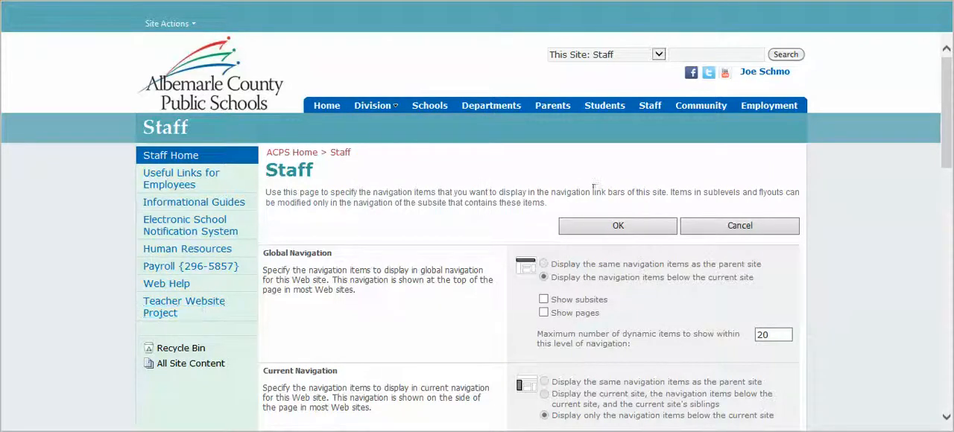
# Examine the Staff site's navigation tree, inspecting Staff Home, Useful Links for Employees, Informational Guides and the hidden esns and TWP pages under Current Navigation
pyautogui.moveTo(951, 109); pyautogui.dragTo(952, 255)
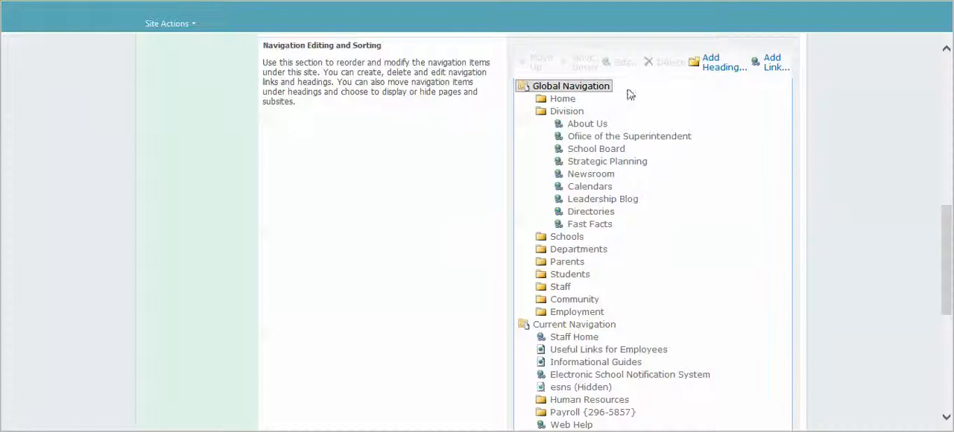
pyautogui.moveTo(950, 237); pyautogui.dragTo(950, 291)
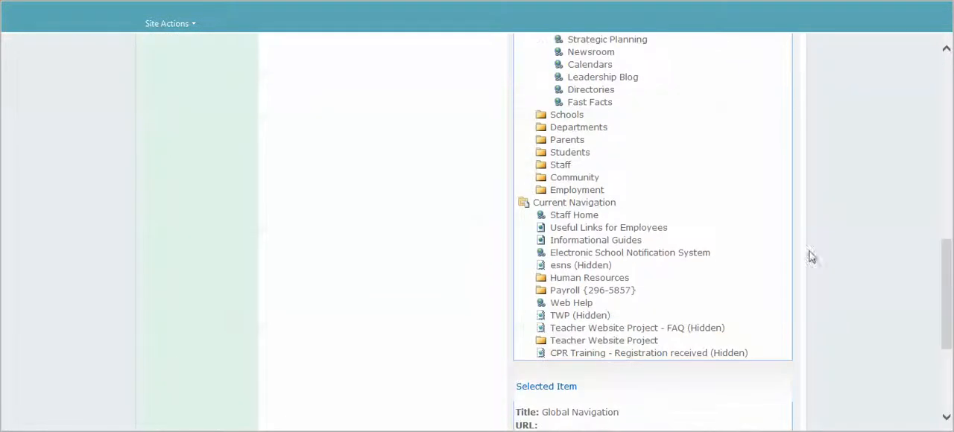
pyautogui.click(594, 204)
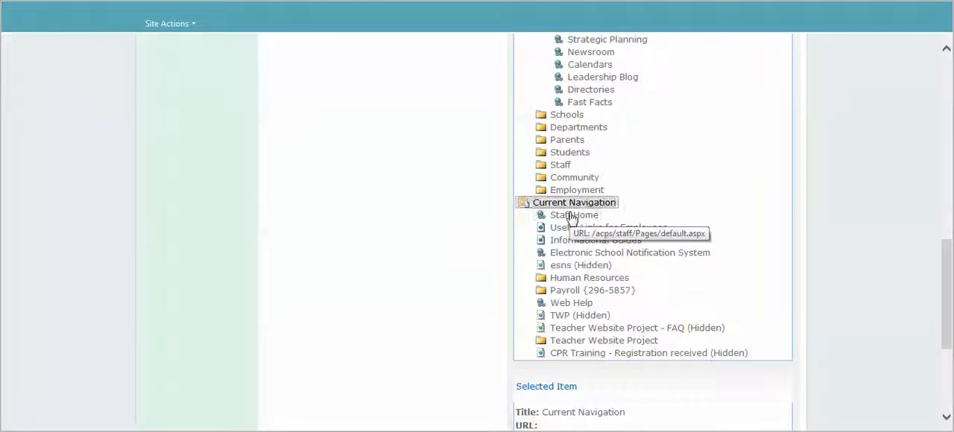
pyautogui.click(546, 220)
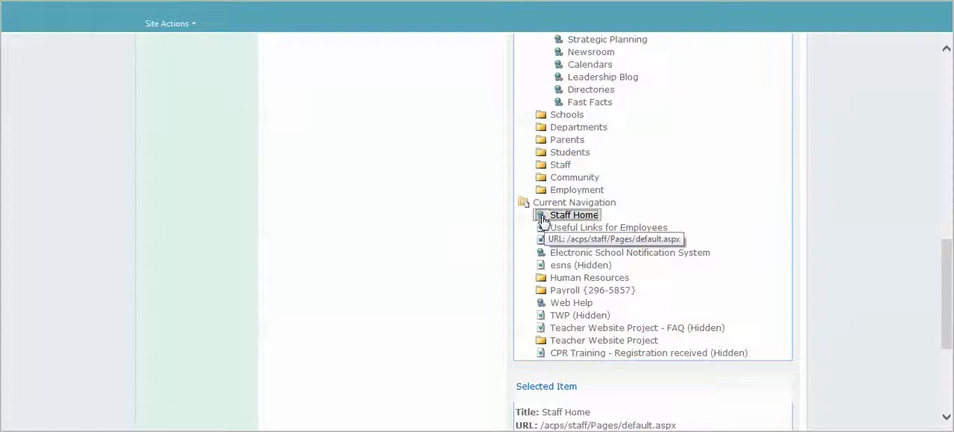
pyautogui.click(564, 228)
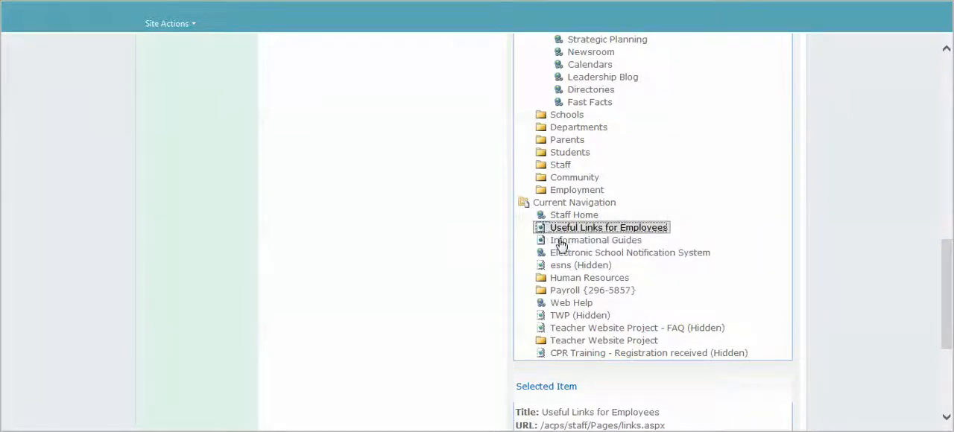
pyautogui.click(562, 242)
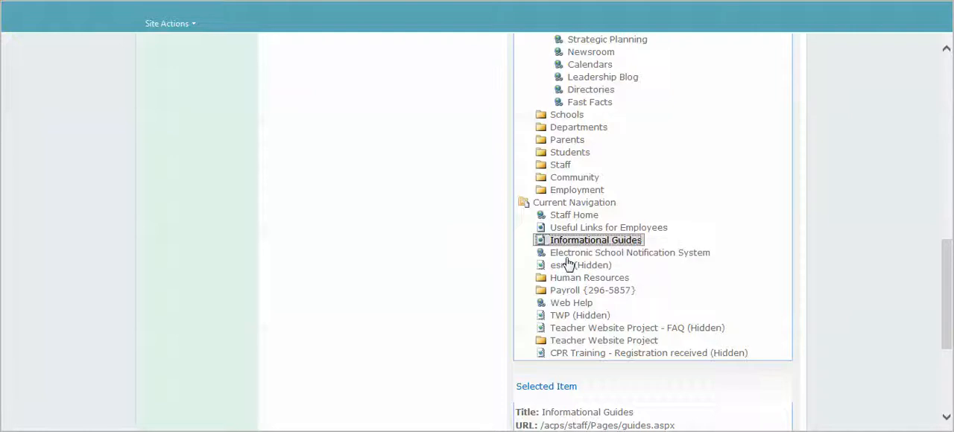
pyautogui.click(561, 270)
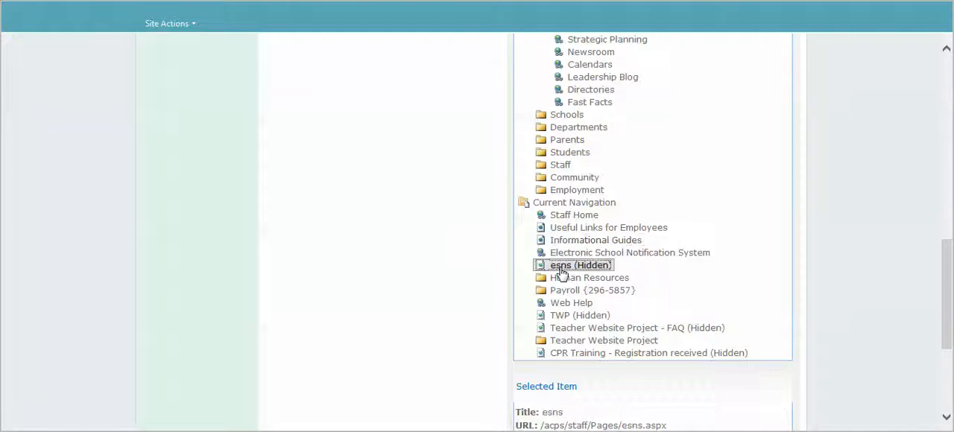
pyautogui.click(594, 316)
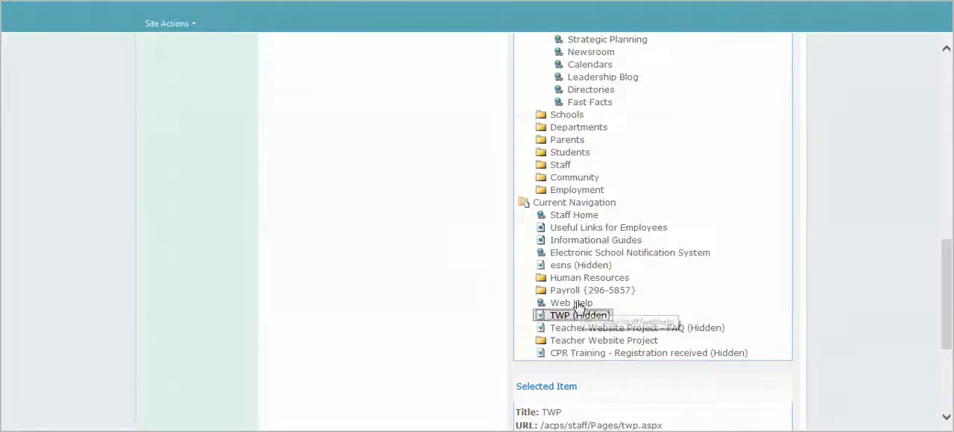
# Inspect the title, URL and type of the Payroll, Human Resources and Teacher Website Project headings under Current Navigation
pyautogui.click(589, 301)
pyautogui.click(594, 292)
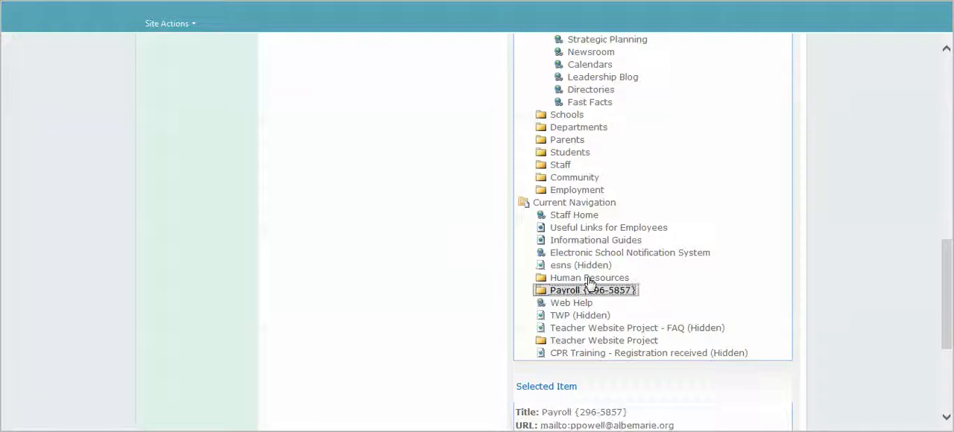
pyautogui.click(590, 281)
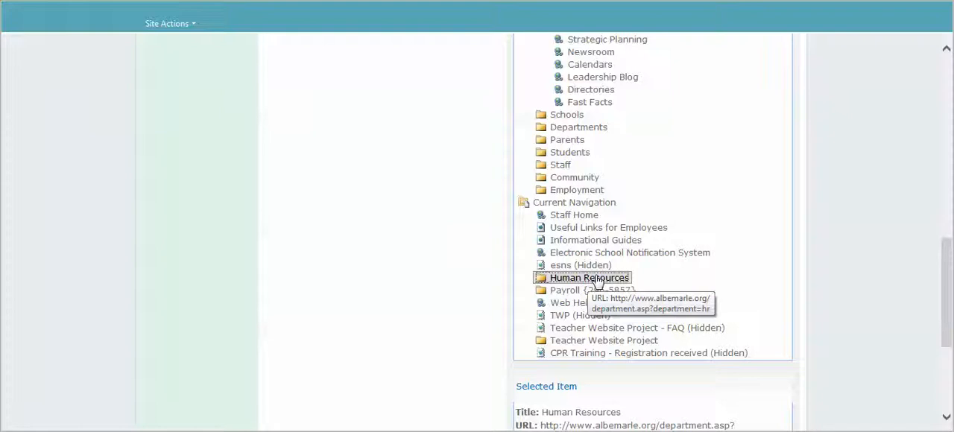
pyautogui.click(618, 291)
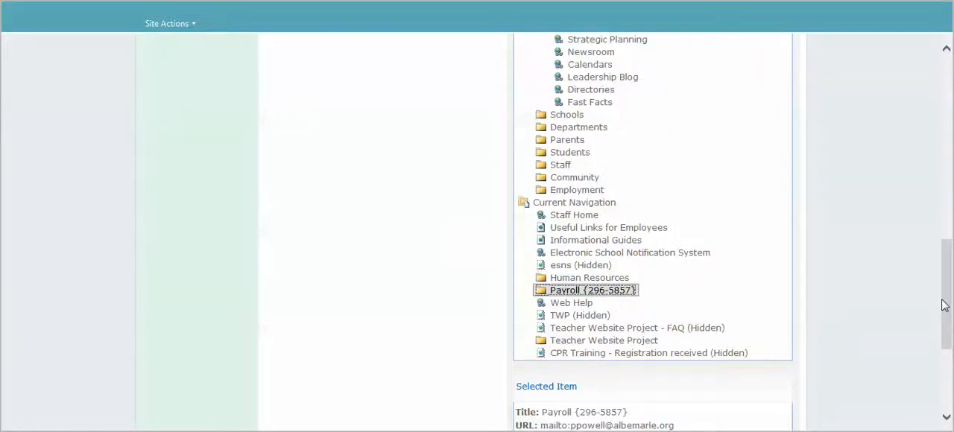
pyautogui.moveTo(944, 306); pyautogui.dragTo(949, 333)
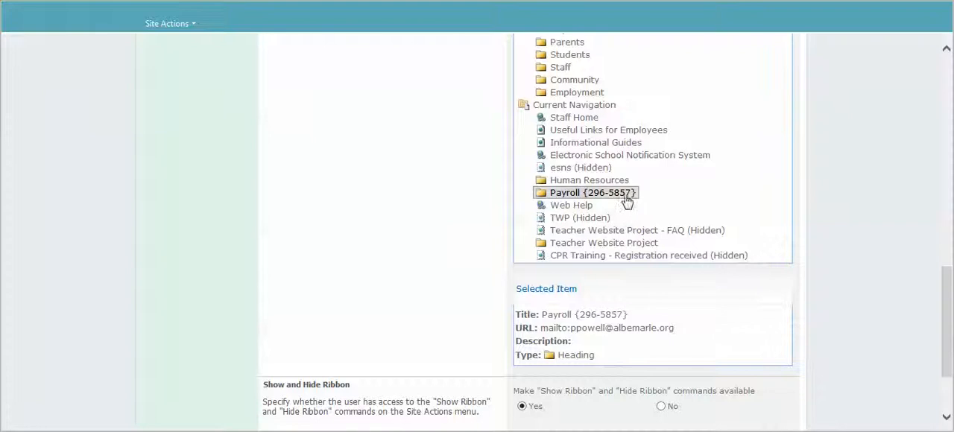
pyautogui.click(594, 182)
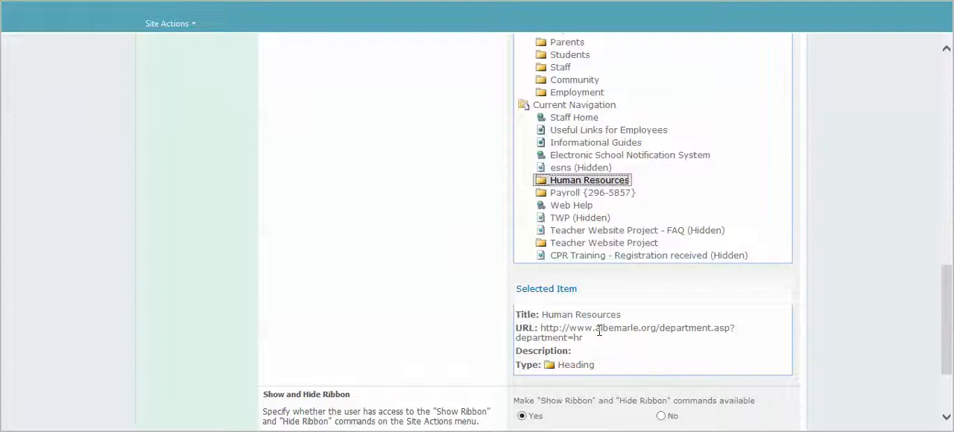
pyautogui.click(572, 244)
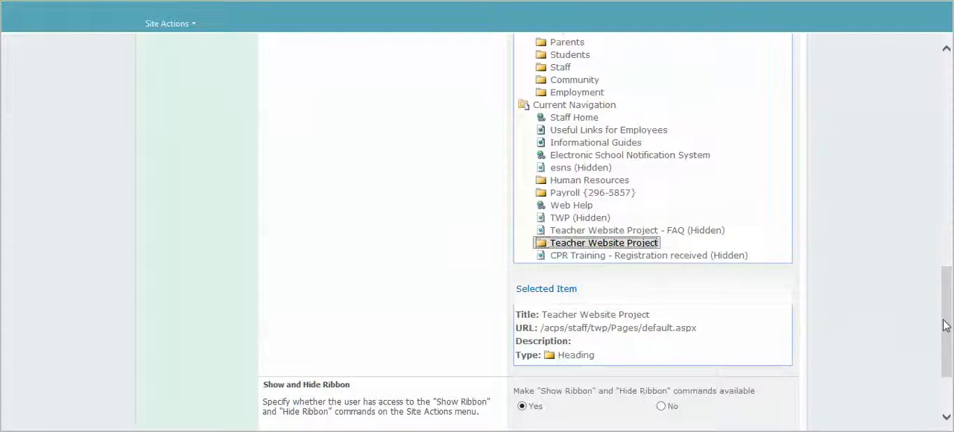
# Move Staff Home down one place under Current Navigation, and move it back up to the first place
pyautogui.moveTo(944, 326); pyautogui.dragTo(943, 307)
pyautogui.moveTo(948, 282); pyautogui.dragTo(932, 231)
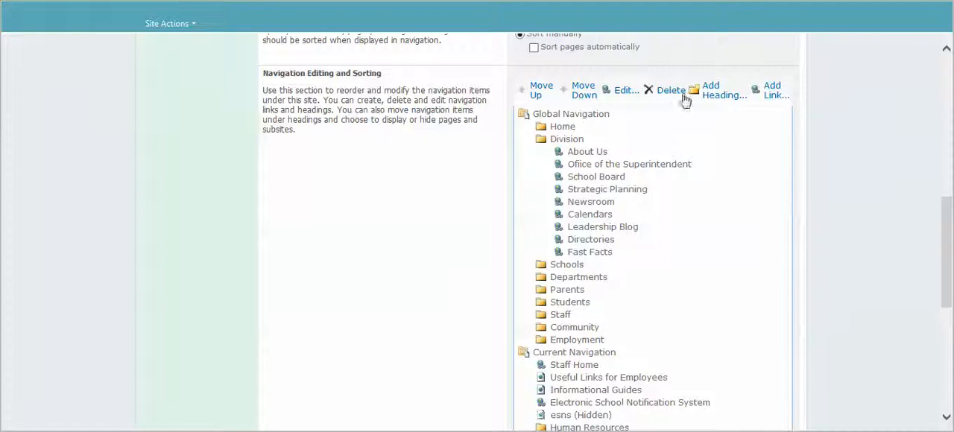
pyautogui.click(570, 365)
pyautogui.click(579, 88)
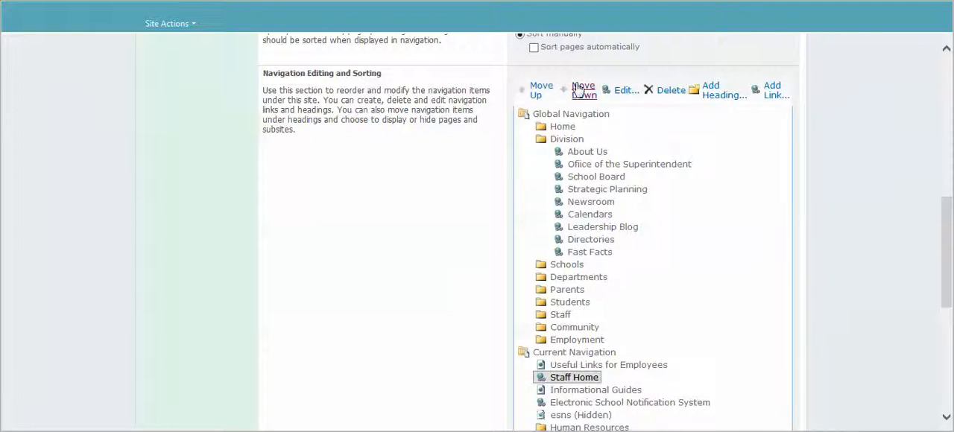
pyautogui.click(542, 90)
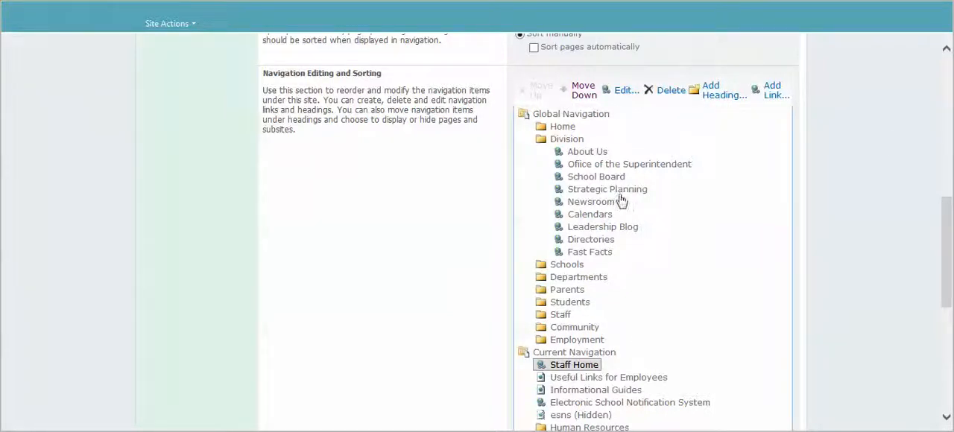
# Hide the Useful Links for Employees page under Current Navigation and show it again
pyautogui.click(573, 380)
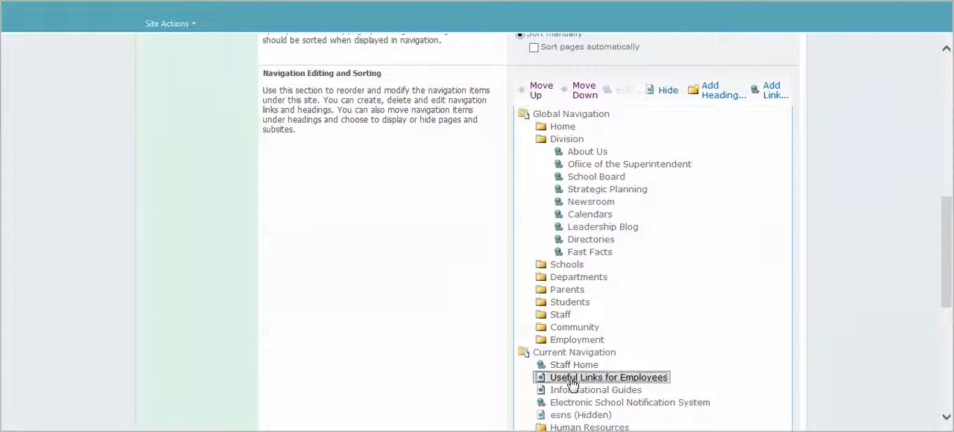
pyautogui.click(668, 89)
pyautogui.click(668, 90)
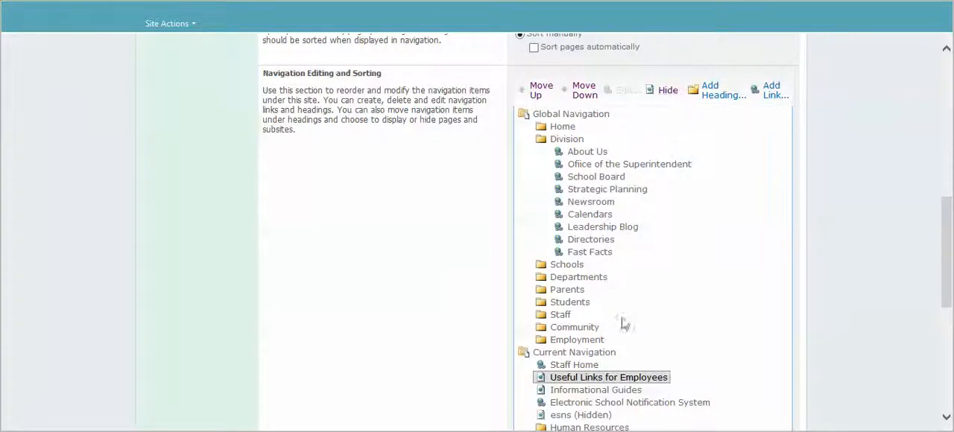
# Select the Current Navigation container and inspect its title, URL and type in the item details
pyautogui.moveTo(946, 306); pyautogui.dragTo(945, 338)
pyautogui.click(602, 238)
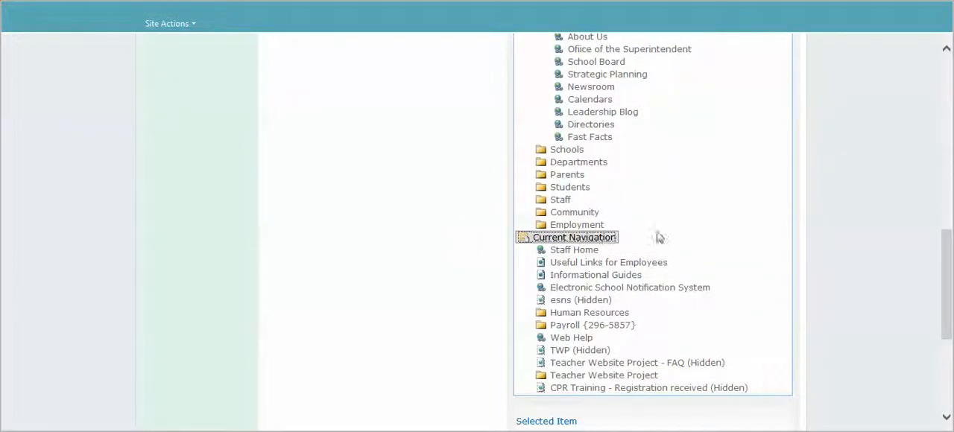
pyautogui.moveTo(946, 271)
pyautogui.mouseDown()
pyautogui.moveTo(928, 214)
pyautogui.moveTo(937, 274)
pyautogui.mouseUp()
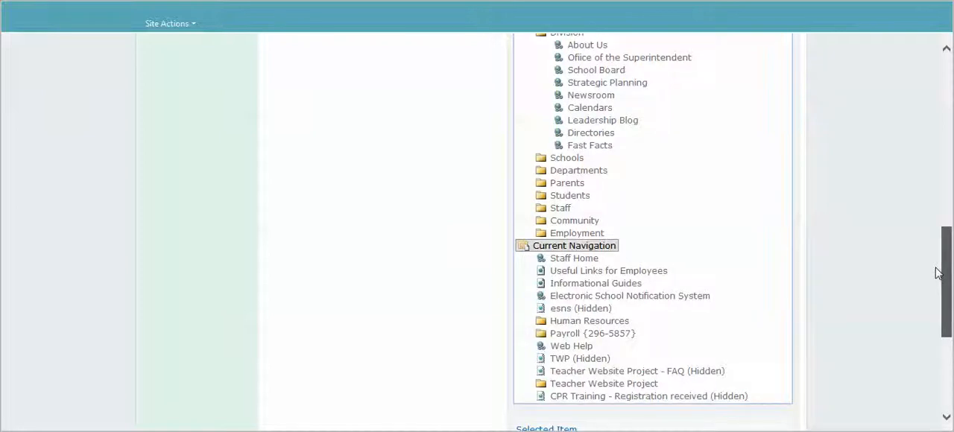
pyautogui.moveTo(937, 274); pyautogui.dragTo(948, 328)
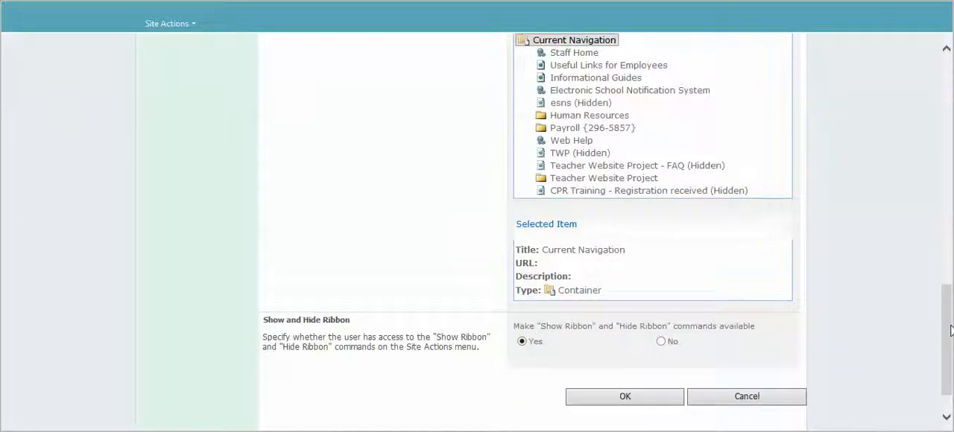